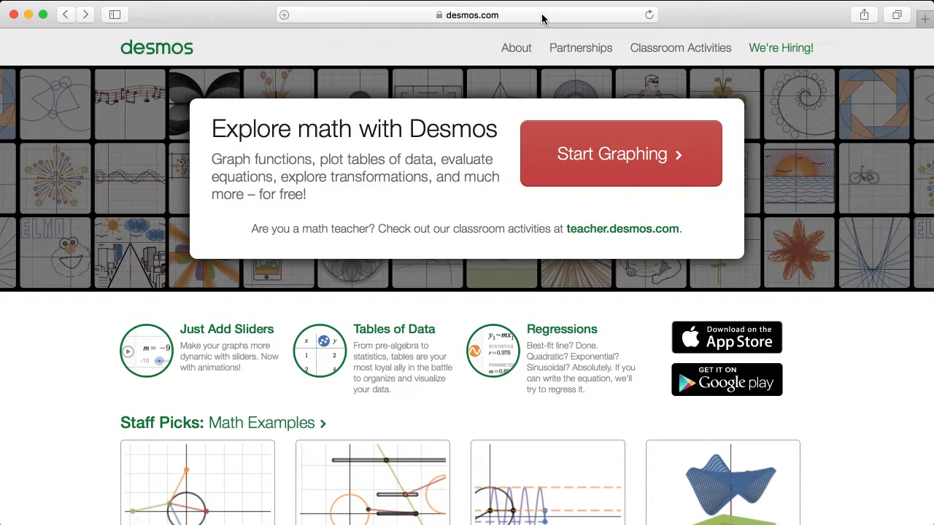
Open the graphing calculator from the Desmos home page.
{"action": "left_click", "coordinate": [674, 159]}
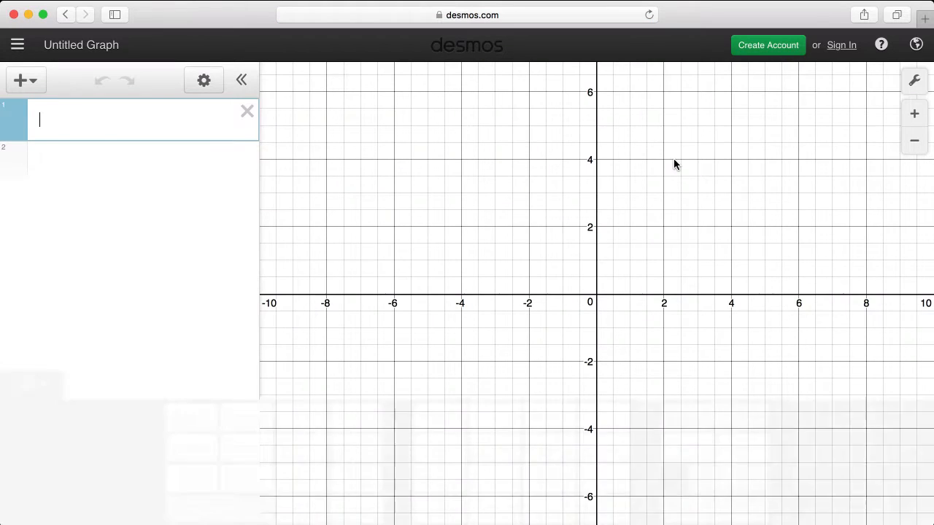
{"action": "left_click", "coordinate": [525, 20]}
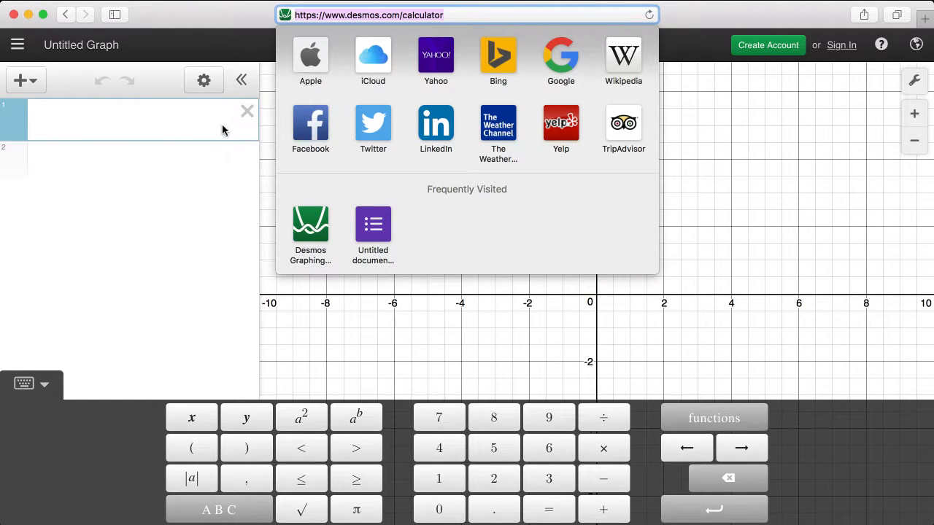
{"action": "left_click", "coordinate": [229, 219]}
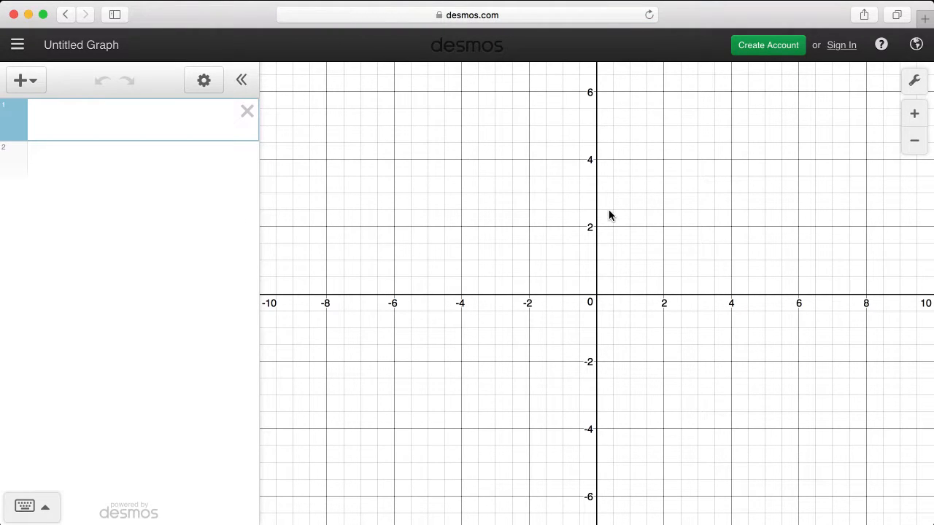
Graph the line y = x + 4 in the first expression.
{"action": "left_click", "coordinate": [63, 130]}
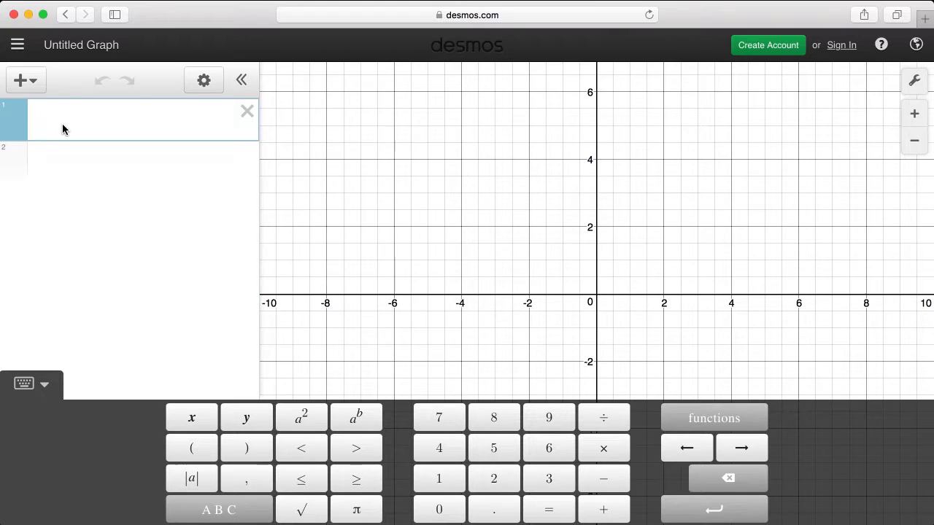
{"action": "type", "text": "y=x"}
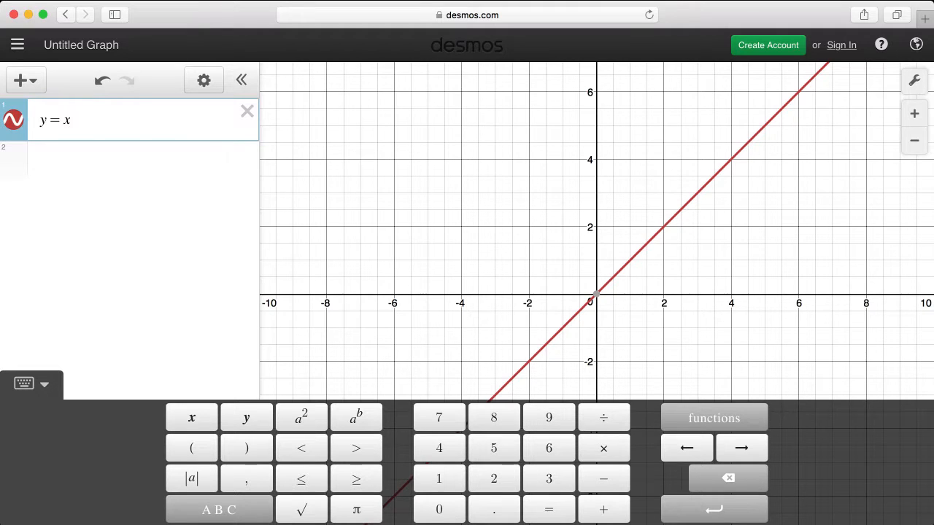
{"action": "type", "text": "+4"}
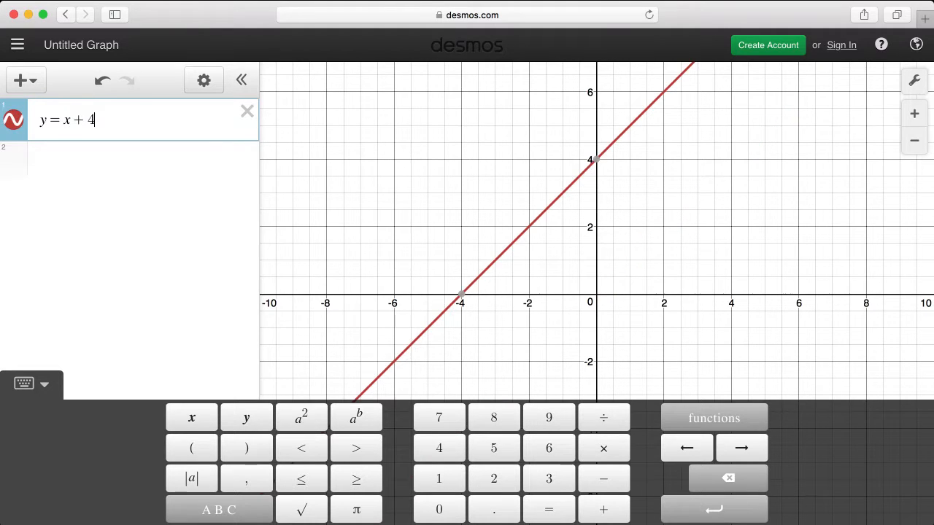
Change the first expression to the downward-opening parabola y = -x^2 + 4.
{"action": "left_click", "coordinate": [64, 126]}
{"action": "type", "text": "-"}
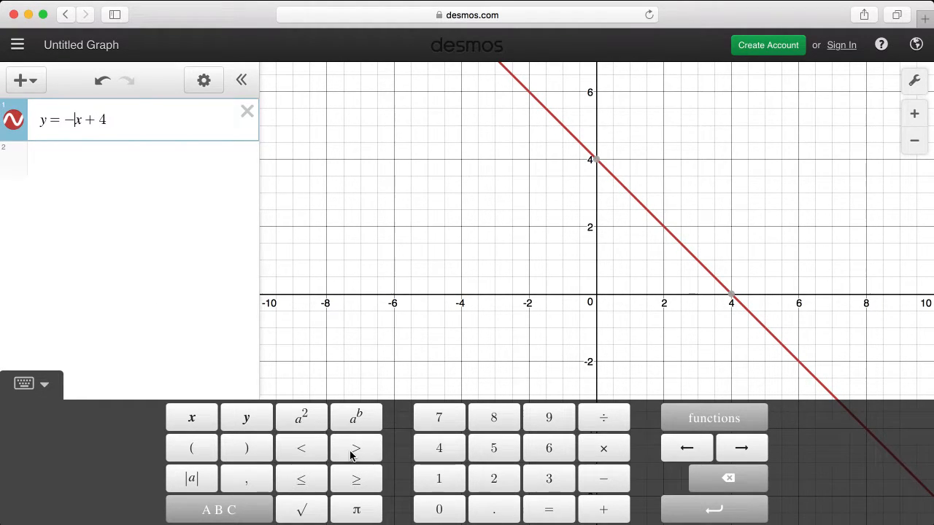
{"action": "left_click", "coordinate": [79, 128]}
{"action": "left_click", "coordinate": [304, 420]}
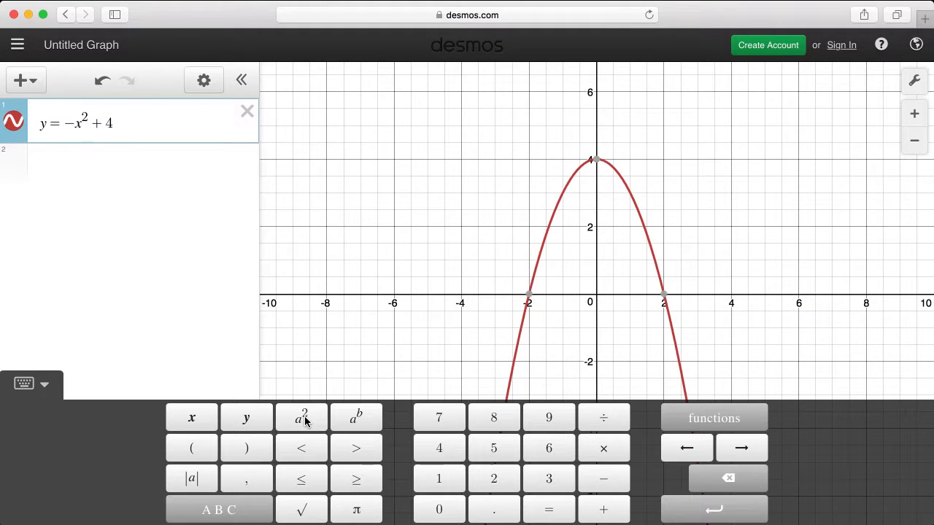
Add a second expression graphing the parabola y = x^2.
{"action": "left_click", "coordinate": [135, 127]}
{"action": "key", "text": "Return"}
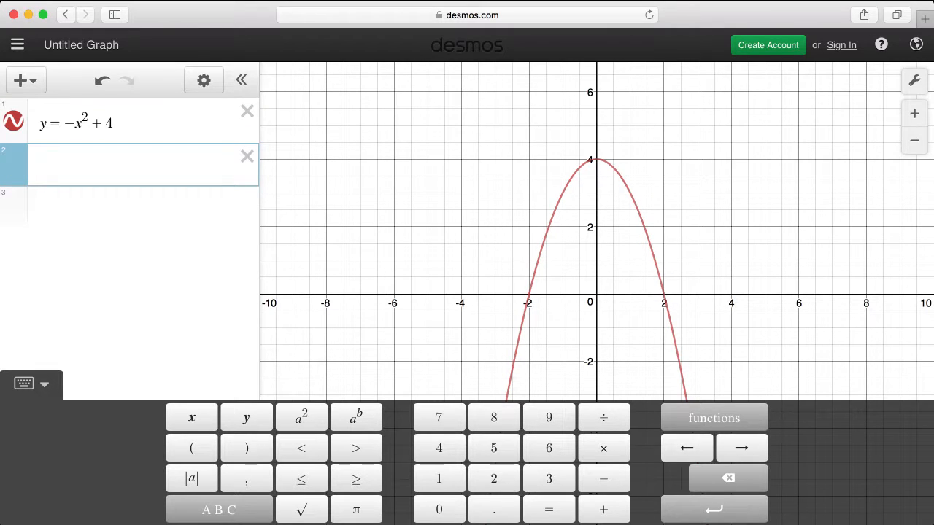
{"action": "type", "text": "y=x"}
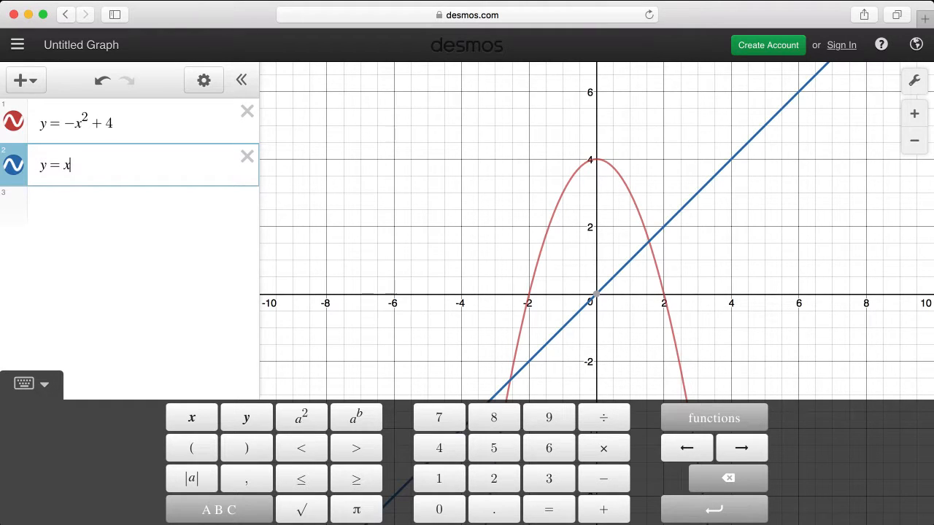
{"action": "type", "text": "^2"}
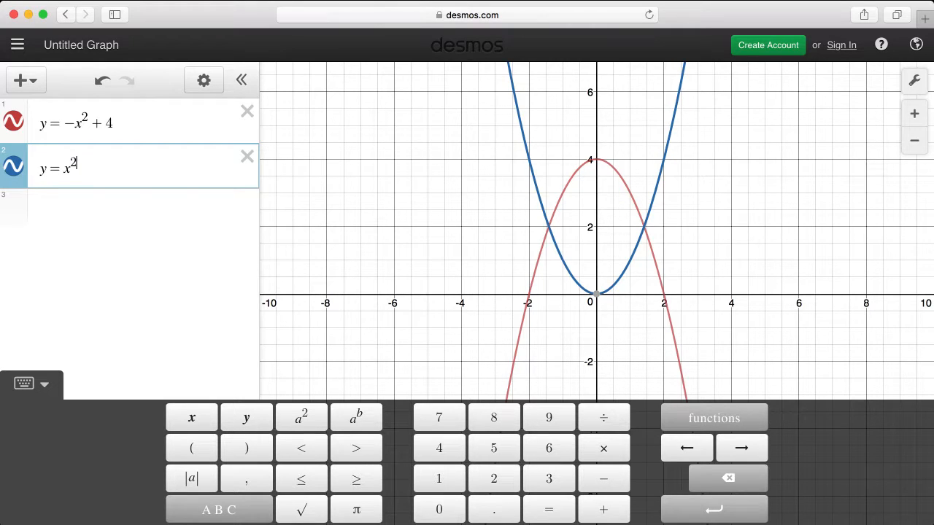
Add a third expression y = ax + b and create sliders for both a and b.
{"action": "key", "text": "Return"}
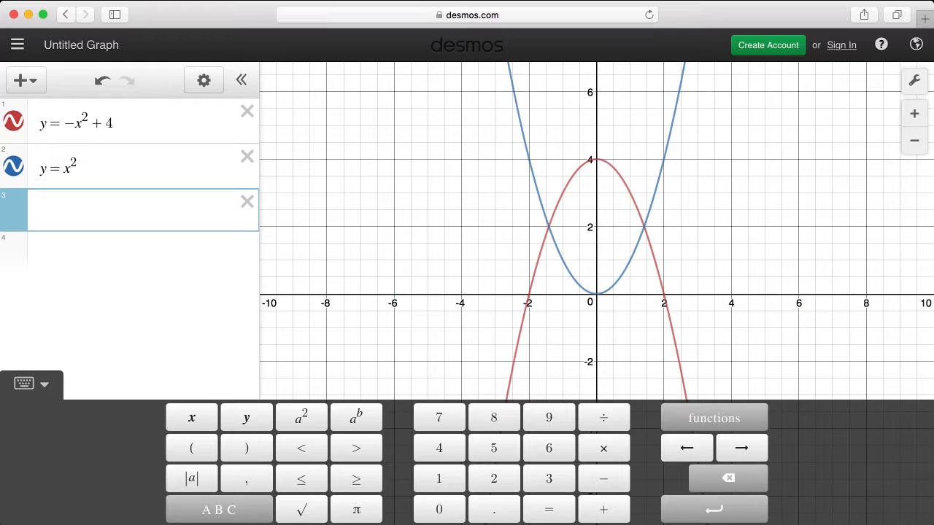
{"action": "type", "text": "y=a"}
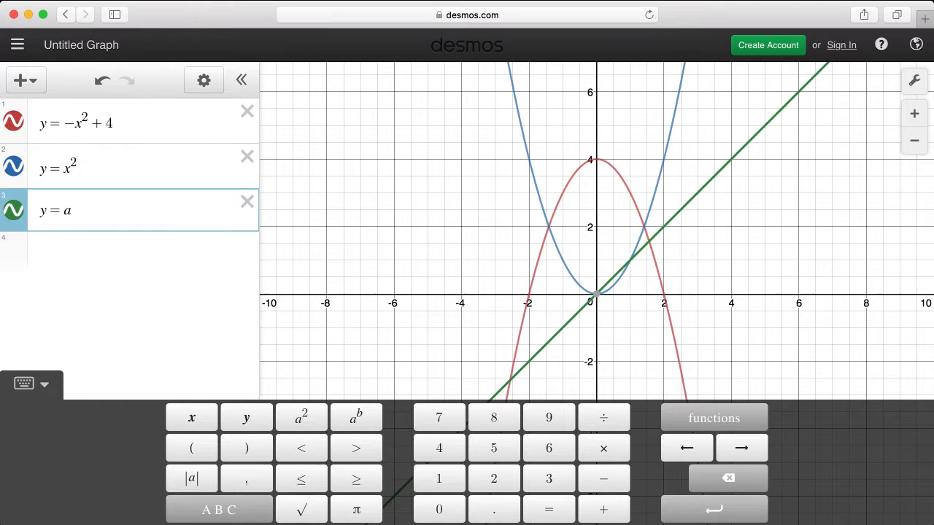
{"action": "type", "text": "x+b"}
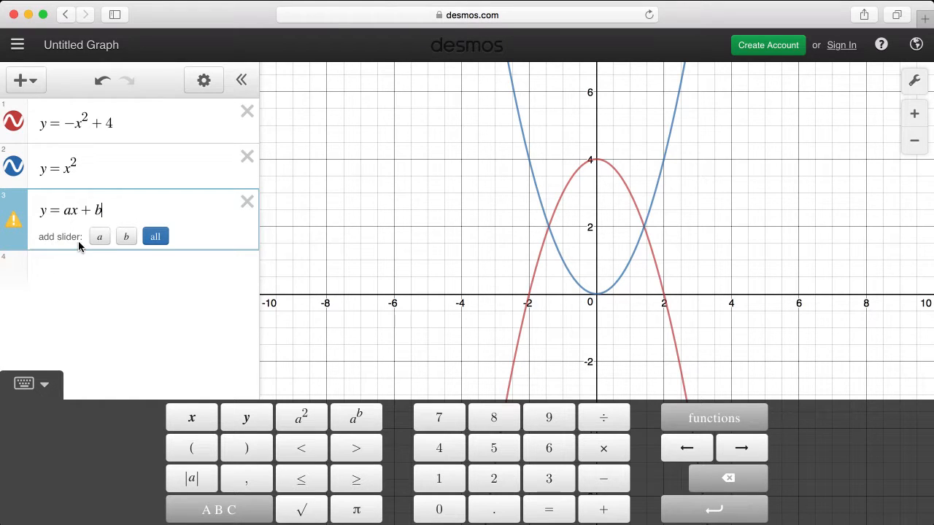
{"action": "left_click", "coordinate": [155, 237]}
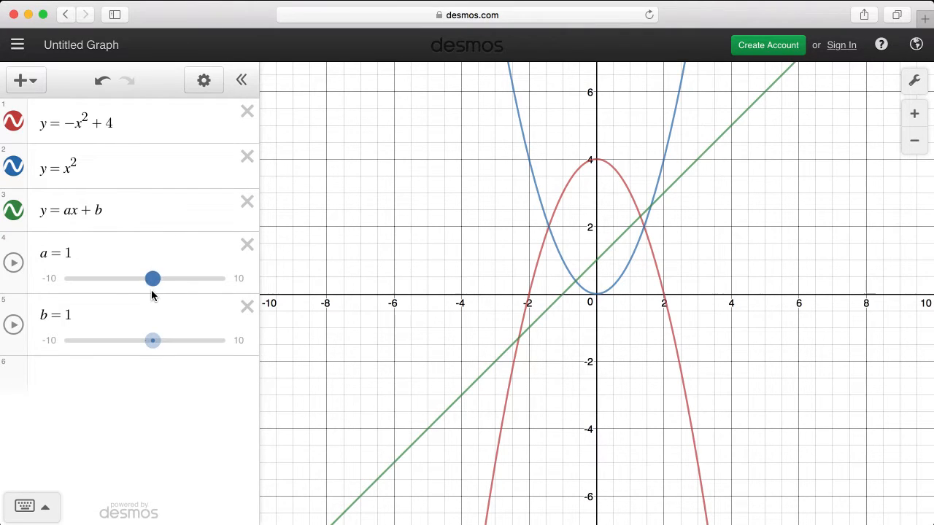
Adjust the sliders to set a to 3.4 and b to -3.4.
{"action": "left_click_drag", "start_coordinate": [151, 287], "coordinate": [174, 286]}
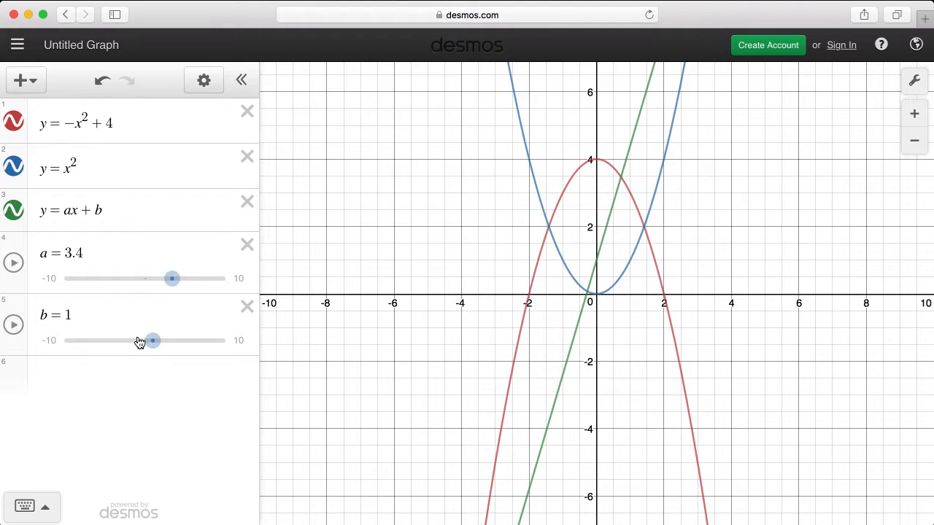
{"action": "left_click_drag", "start_coordinate": [148, 345], "coordinate": [113, 338]}
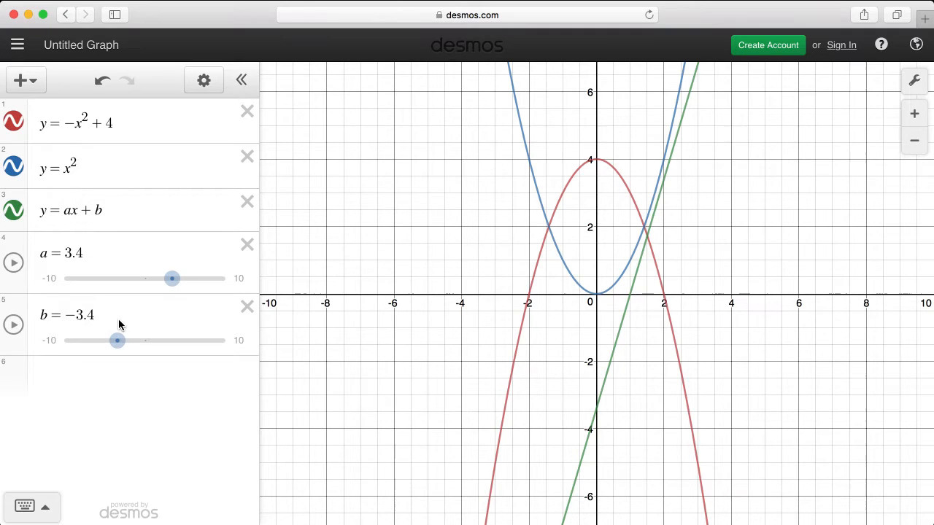
Add a table item below the b slider in the expression list.
{"action": "left_click", "coordinate": [119, 325]}
{"action": "key", "text": "Return"}
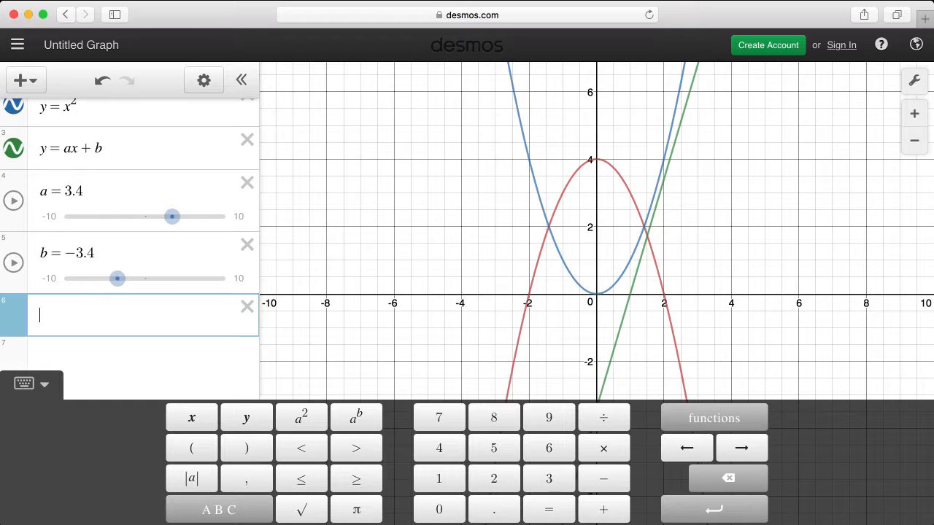
{"action": "left_click", "coordinate": [35, 86]}
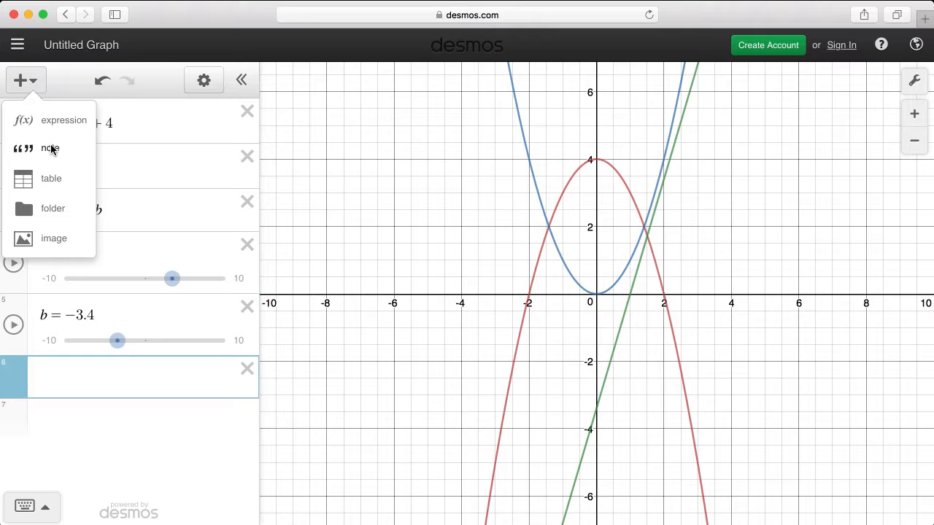
{"action": "left_click", "coordinate": [48, 178]}
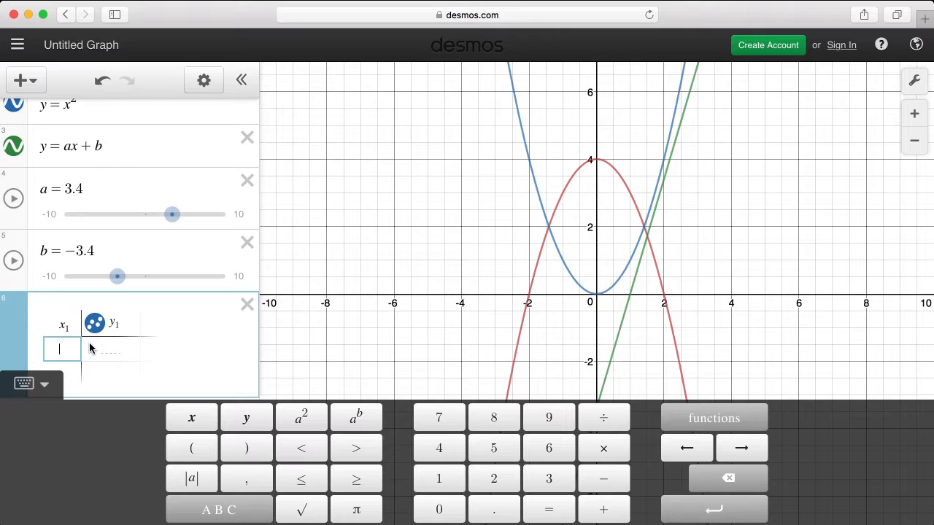
Fill the table with x and y values to plot the points (4, 3) and (2, 1).
{"action": "type", "text": "4"}
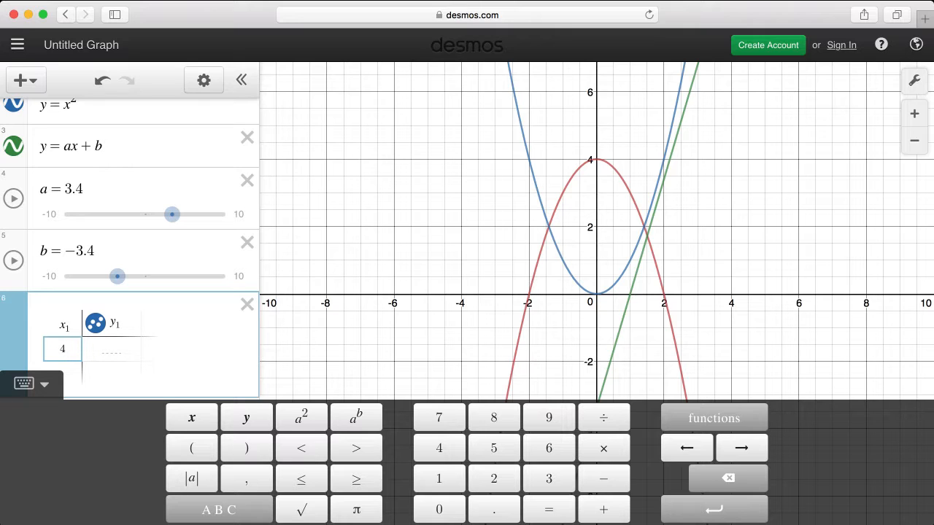
{"action": "key", "text": "Tab"}
{"action": "type", "text": "3"}
{"action": "key", "text": "Return"}
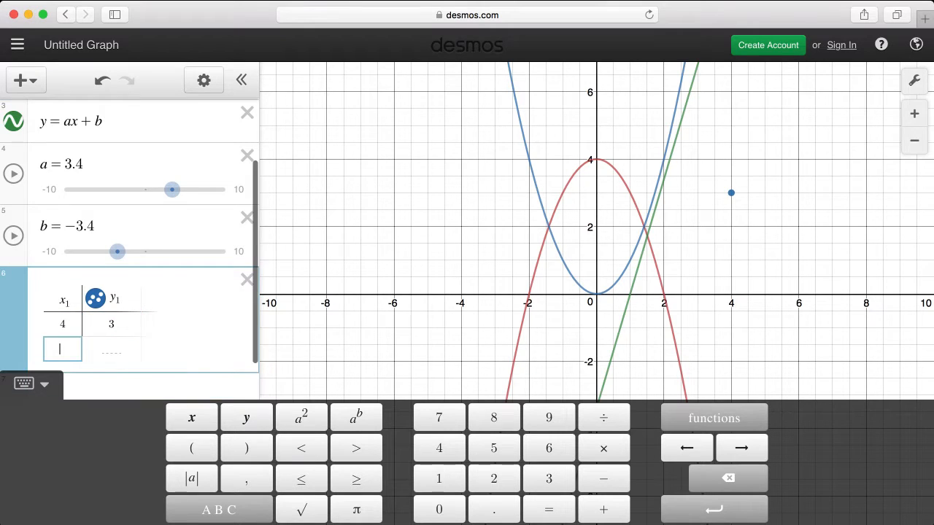
{"action": "type", "text": "2"}
{"action": "key", "text": "Tab"}
{"action": "type", "text": "1"}
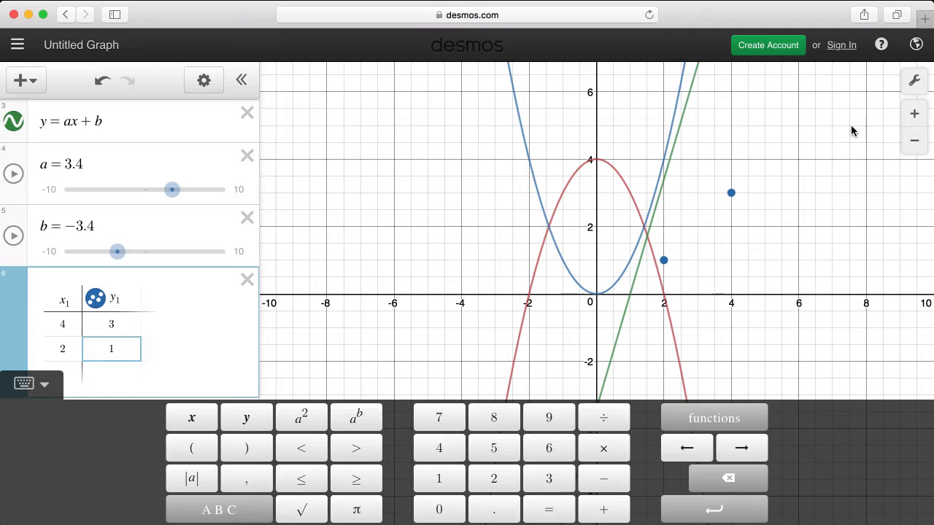
Open the Getting Started help resource for the graphing calculator and look through its list of calculator feature topics.
{"action": "left_click", "coordinate": [883, 45]}
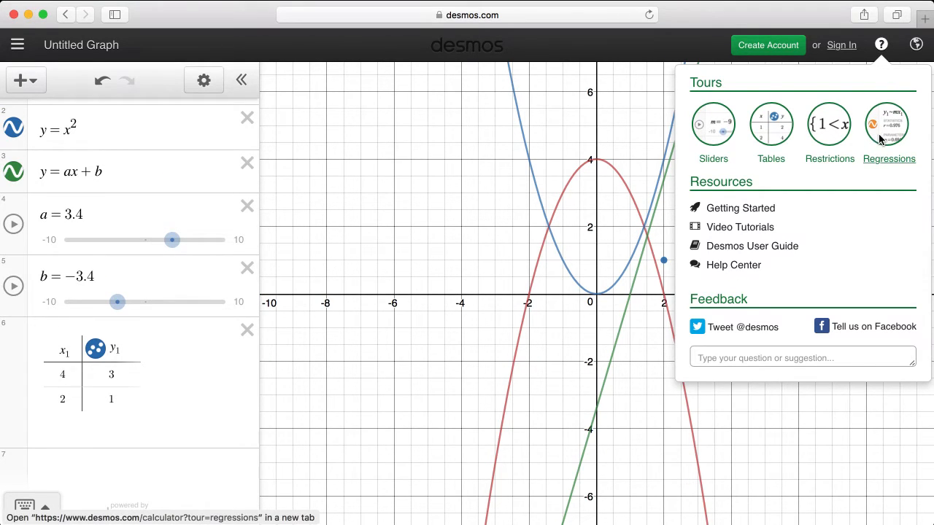
{"action": "left_click", "coordinate": [737, 211]}
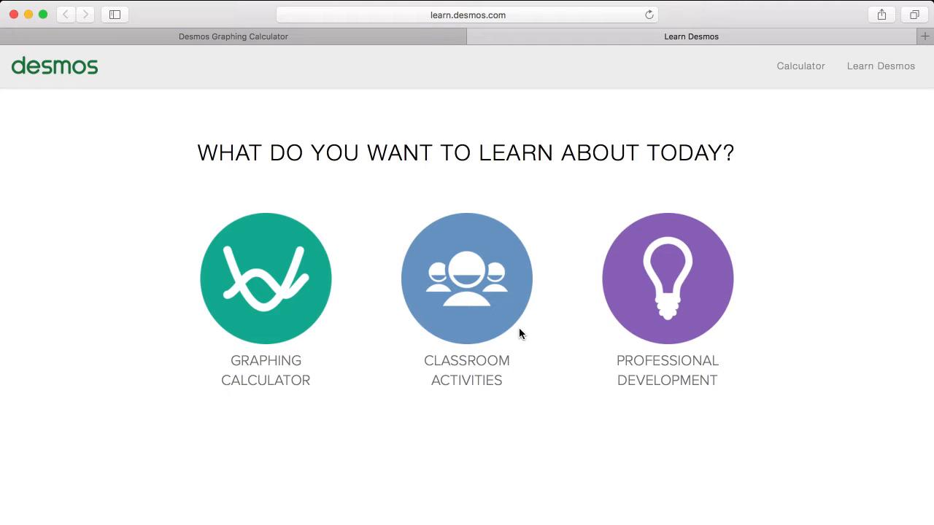
{"action": "left_click", "coordinate": [305, 291]}
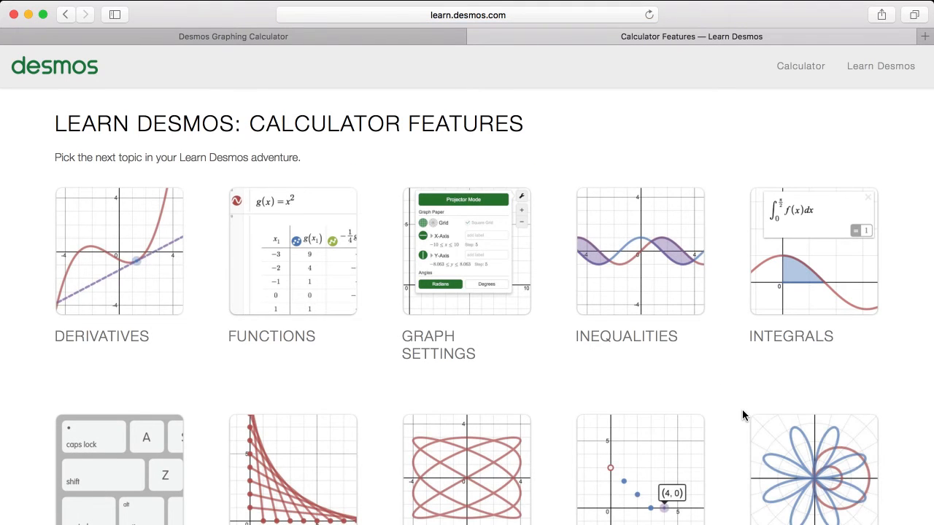
{"action": "scroll", "coordinate": [742, 410], "scroll_direction": "down", "scroll_amount": 5}
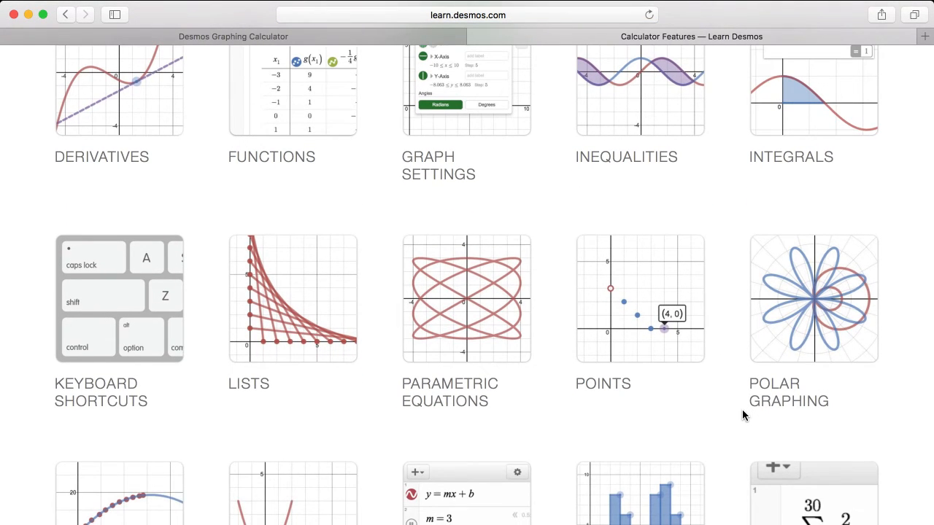
{"action": "scroll", "coordinate": [742, 411], "scroll_direction": "down", "scroll_amount": 5}
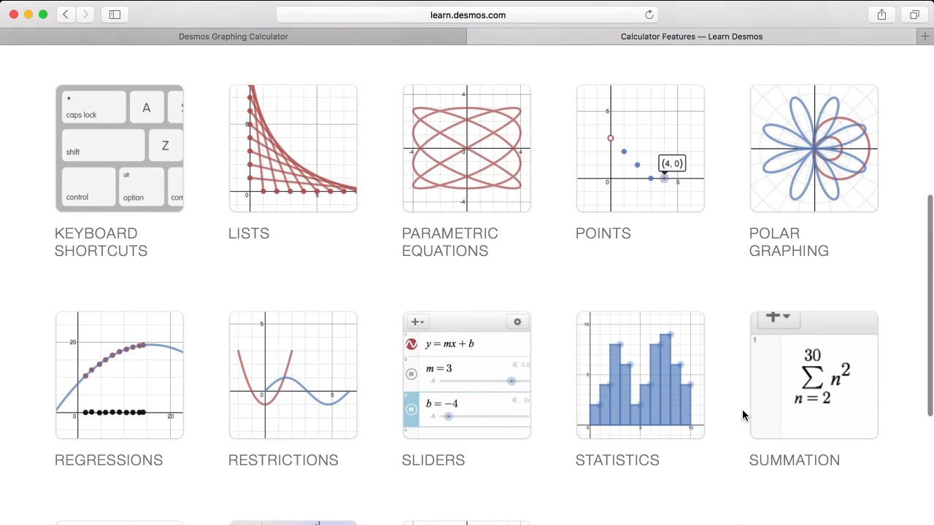
{"action": "scroll", "coordinate": [742, 416], "scroll_direction": "down", "scroll_amount": 5}
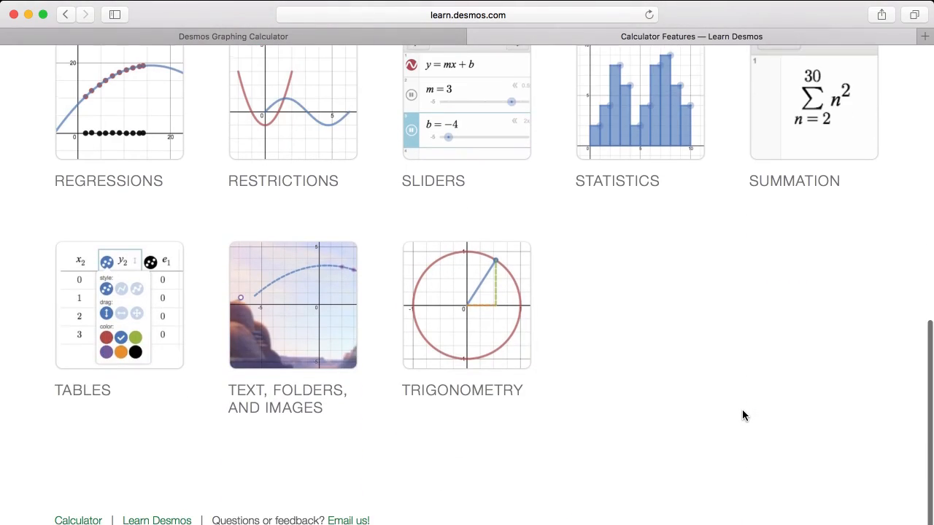
{"action": "scroll", "coordinate": [742, 415], "scroll_direction": "up", "scroll_amount": 4}
{"action": "scroll", "coordinate": [742, 415], "scroll_direction": "up", "scroll_amount": 8}
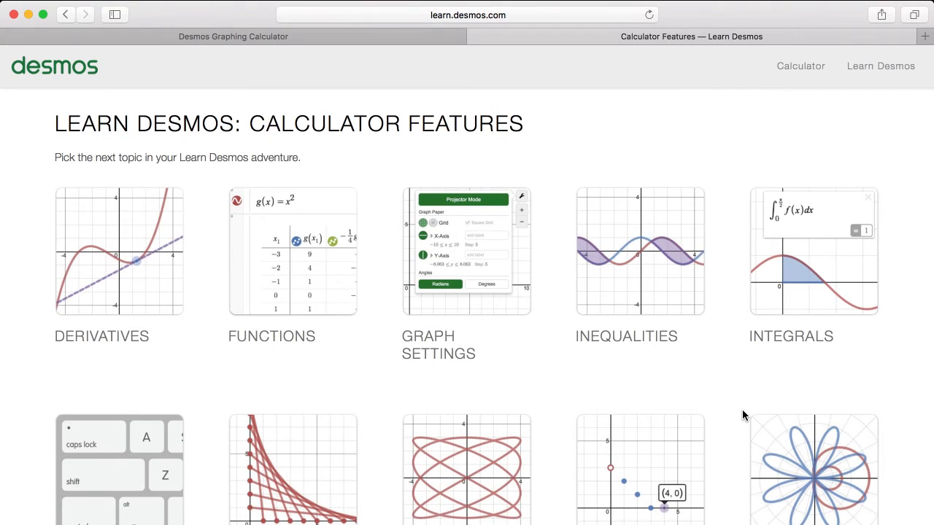
Return to the Desmos Graphing Calculator page and close the help resources.
{"action": "left_click", "coordinate": [325, 38]}
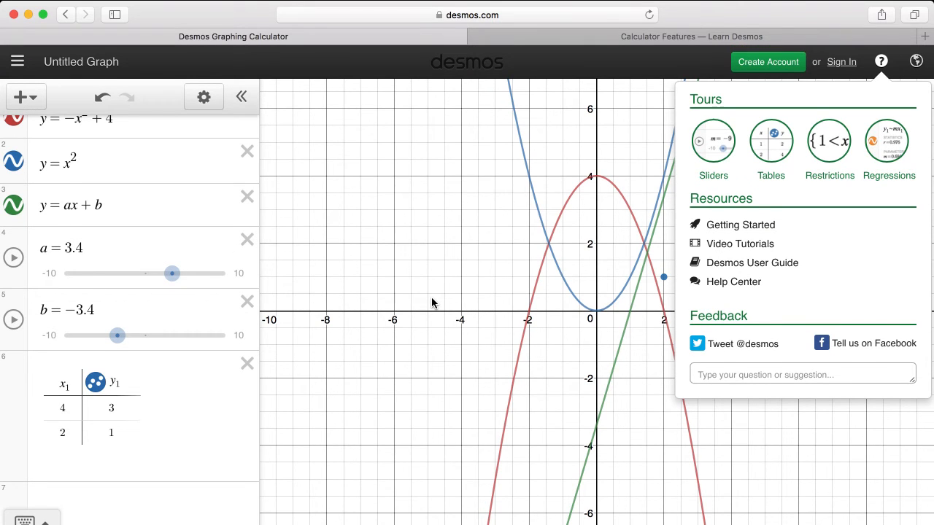
{"action": "left_click", "coordinate": [445, 285]}
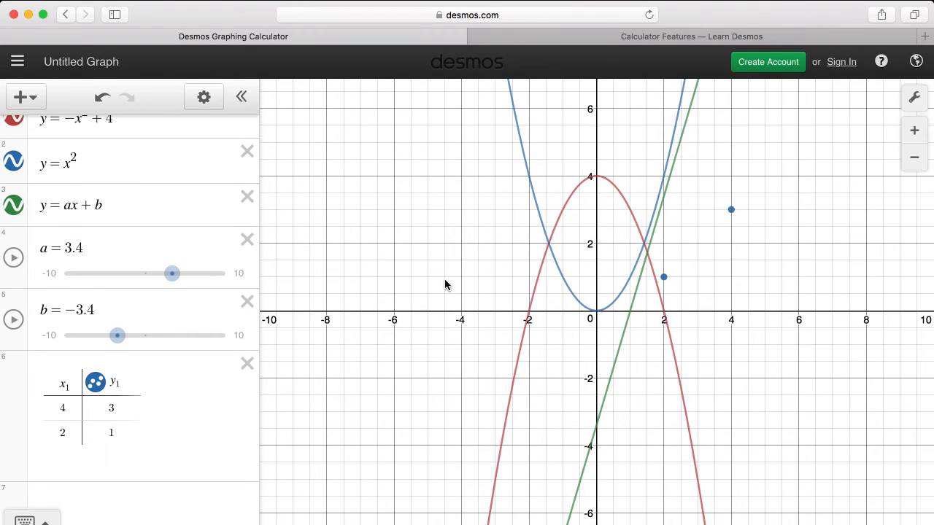